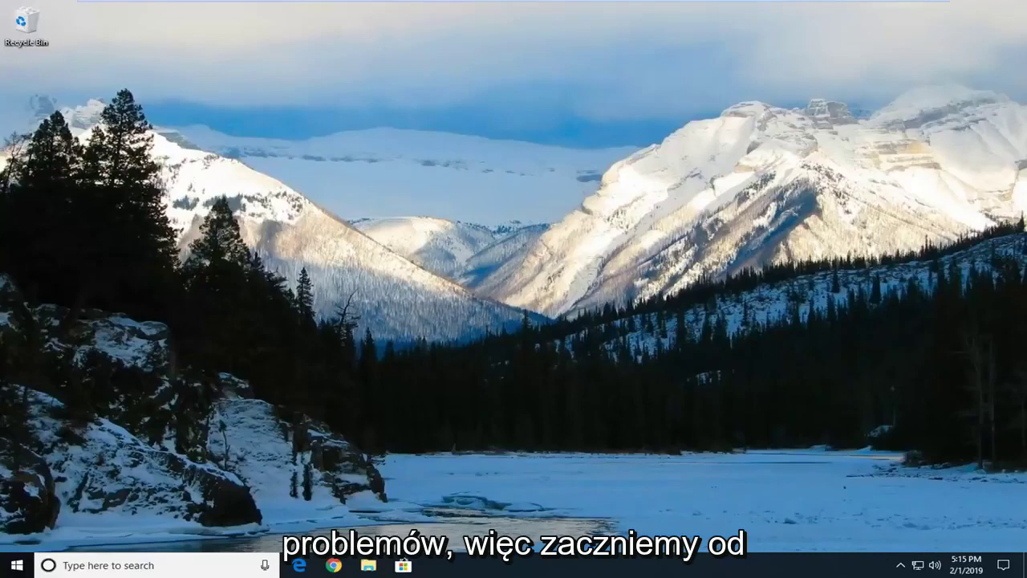
# Step: Search Windows for "remote desktop connection" and open the Remote Desktop Connection app
pyautogui.click(15, 566)
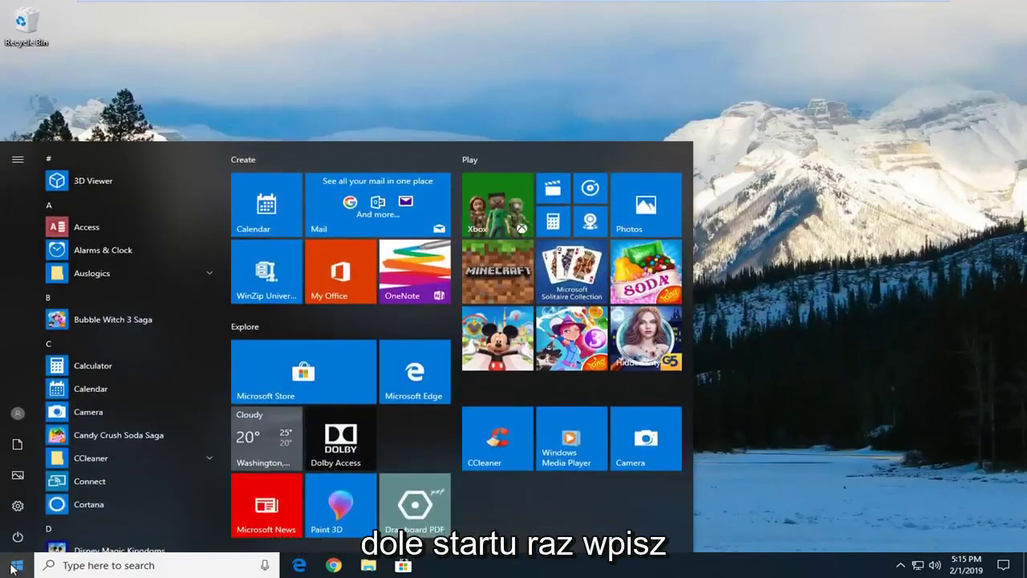
pyautogui.write('remot')
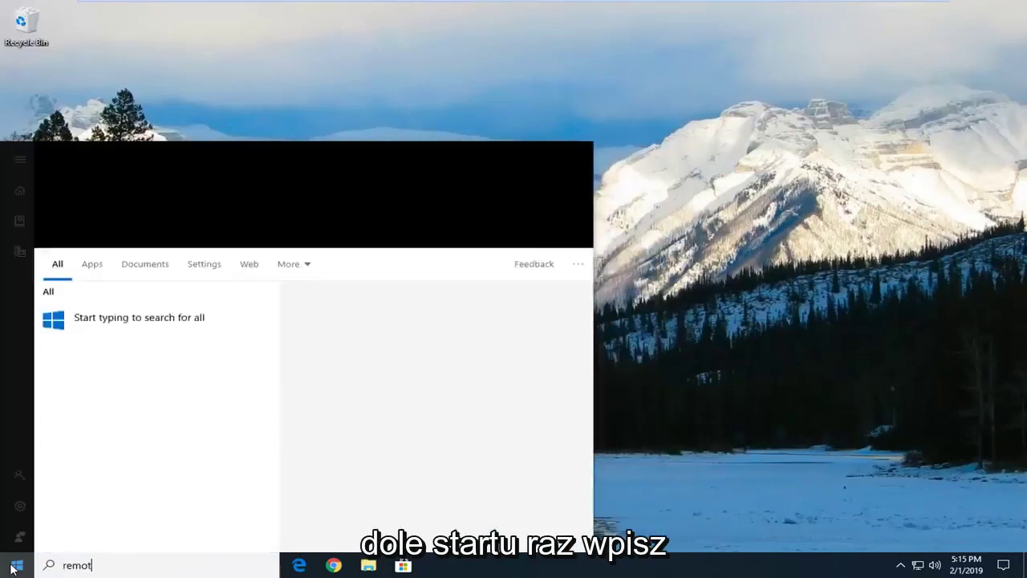
pyautogui.write('e desktop c')
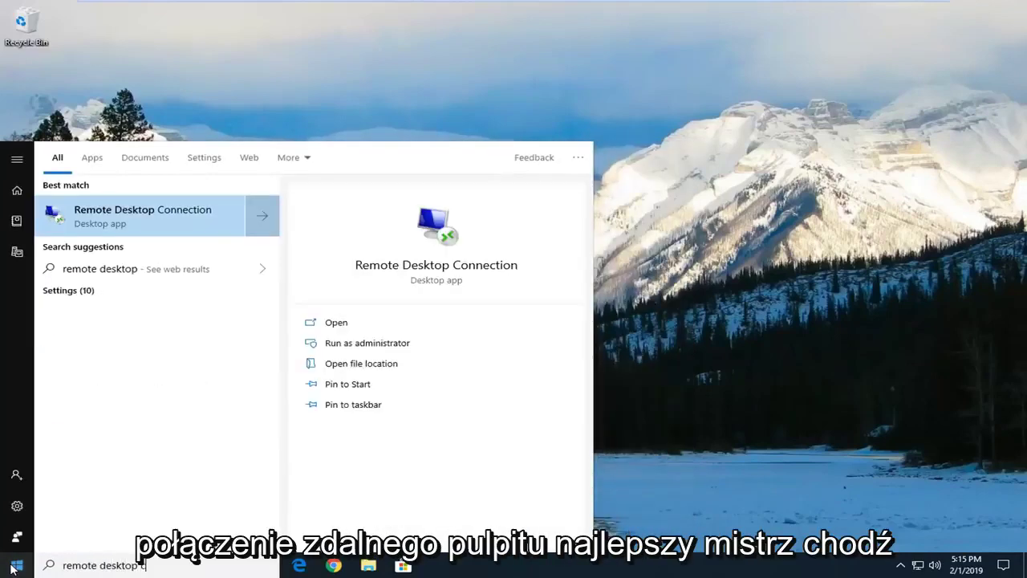
pyautogui.write('onnection')
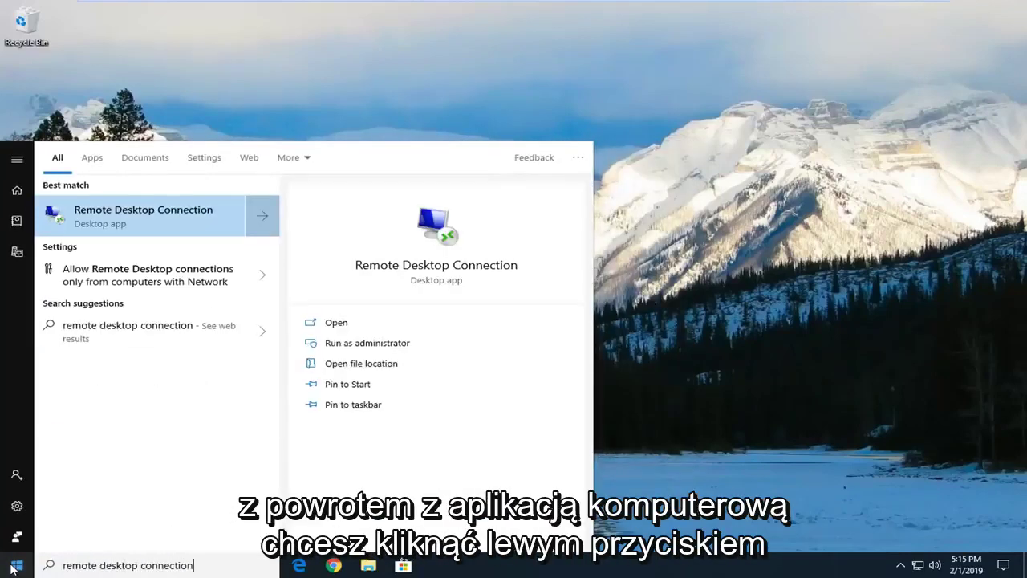
pyautogui.click(90, 218)
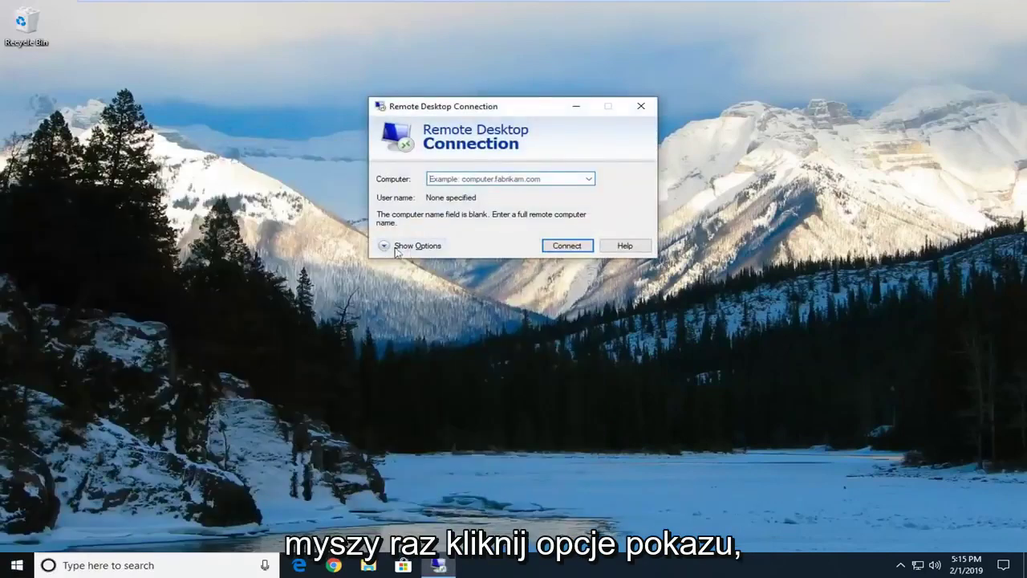
# Step: Show the full connection options and make sure "Reconnect if the connection is dropped" is enabled in the Experience settings
pyautogui.click(416, 249)
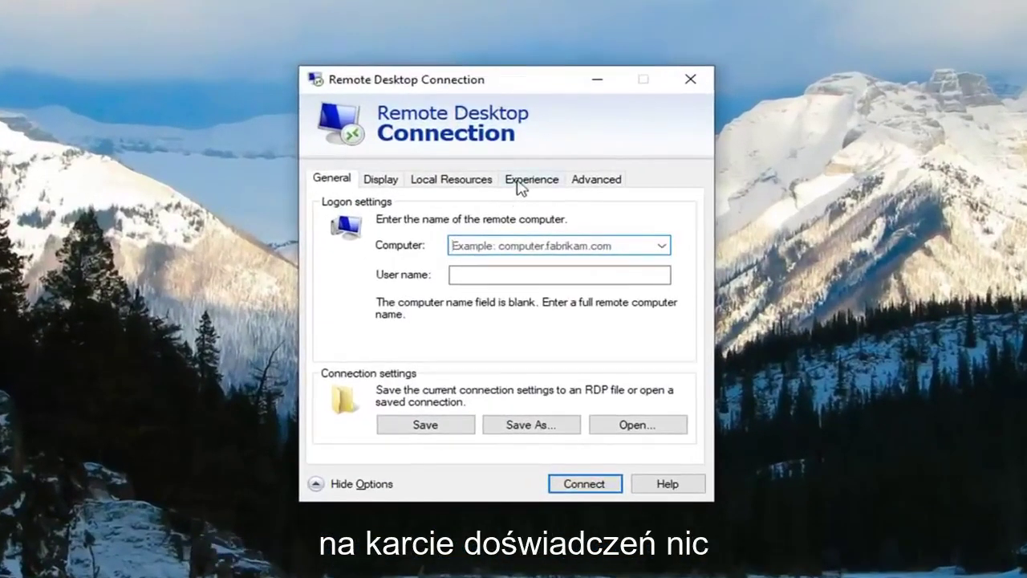
pyautogui.click(525, 176)
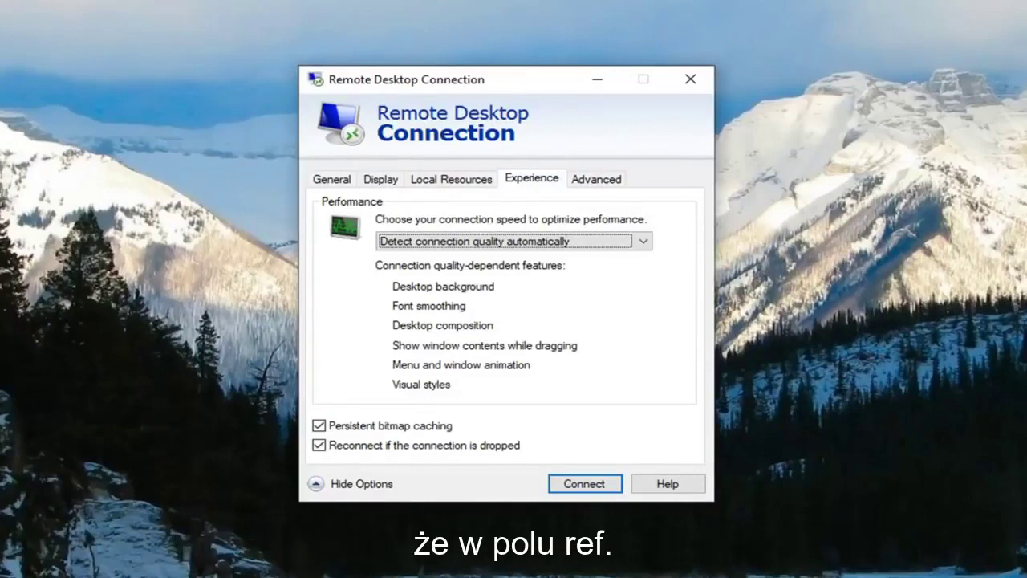
pyautogui.click(368, 448)
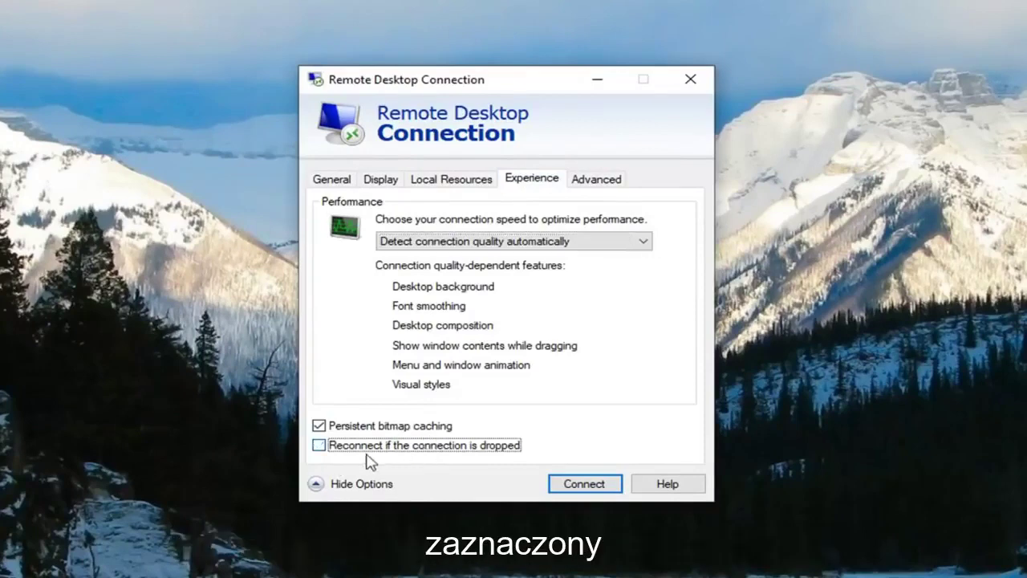
pyautogui.click(361, 451)
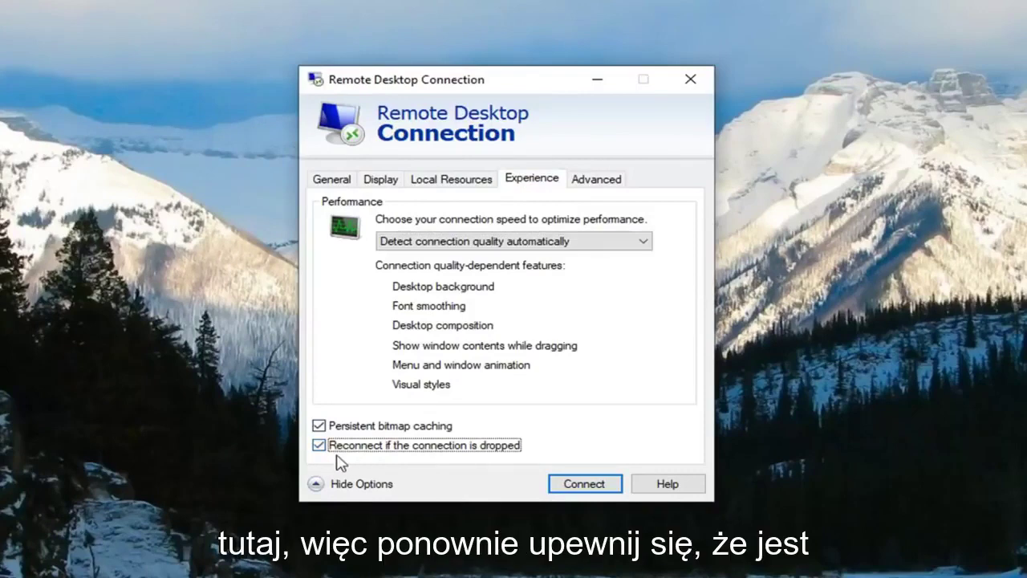
# Step: Try to connect with the current settings, dismiss the message and revisit the General and Experience settings
pyautogui.click(560, 489)
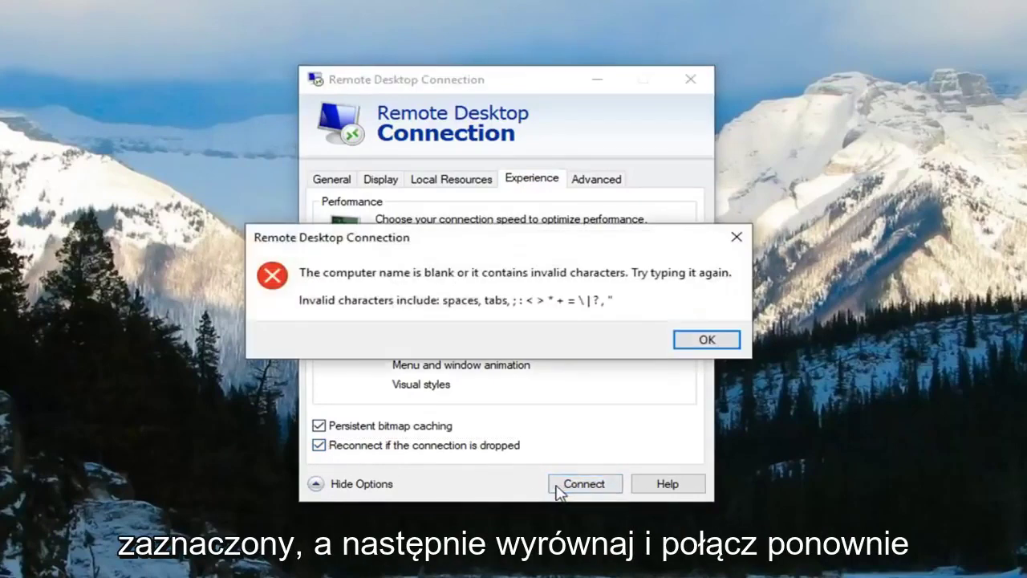
pyautogui.click(705, 340)
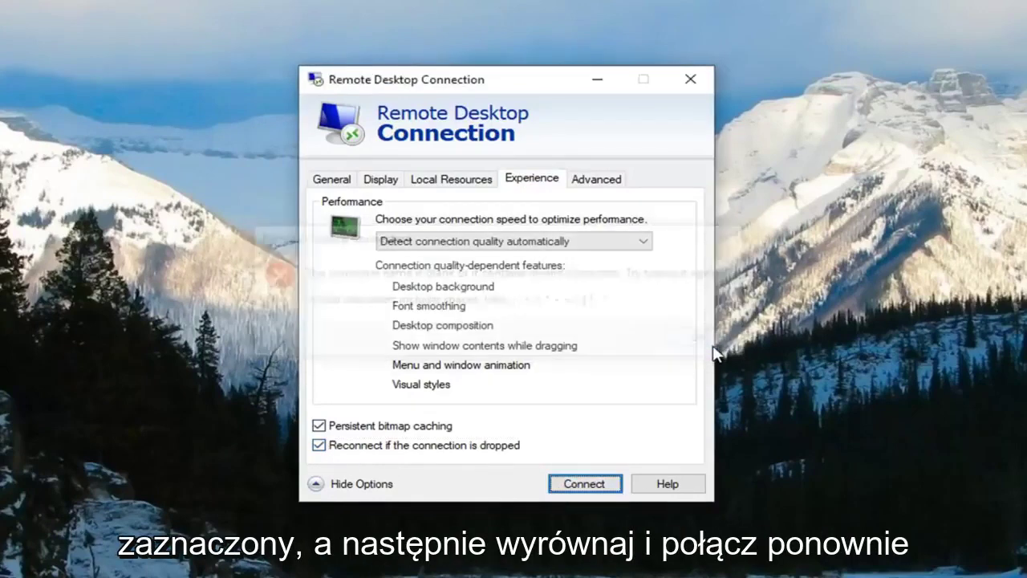
pyautogui.click(351, 178)
pyautogui.click(532, 179)
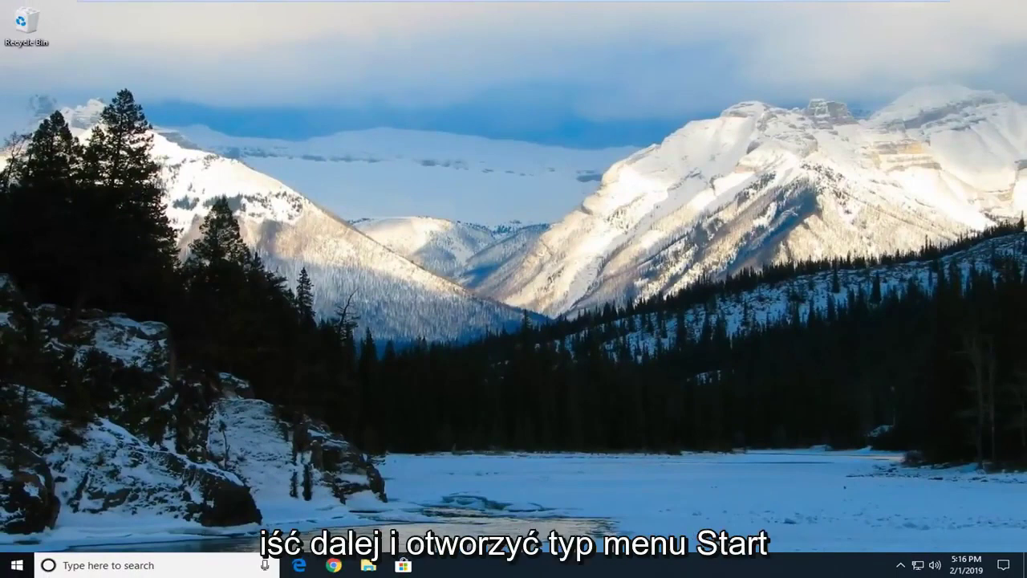
# Step: Search Windows for "group policy", open the Local Group Policy Editor and enlarge its window and policy tree
pyautogui.click(8, 567)
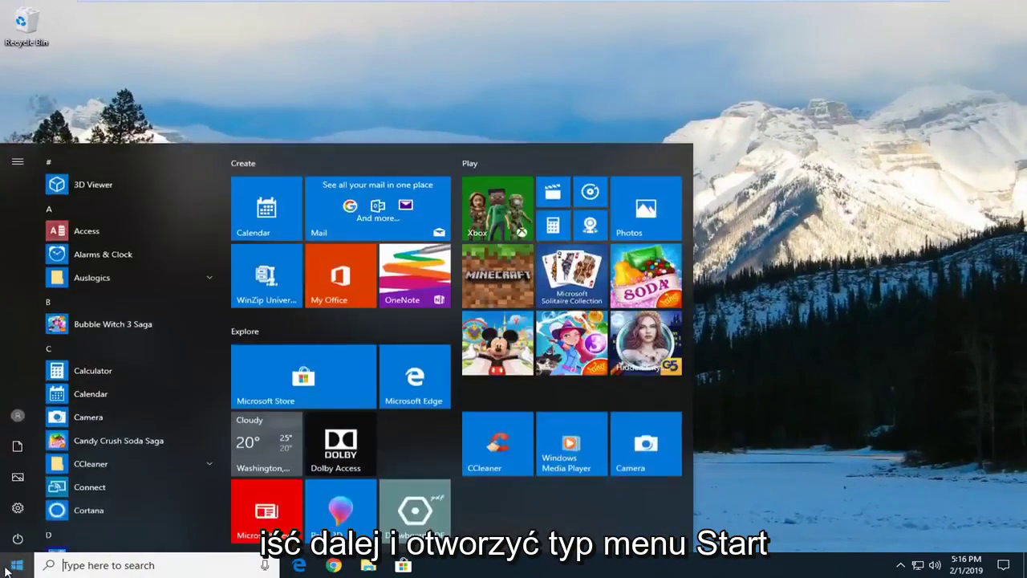
pyautogui.write('group policy')
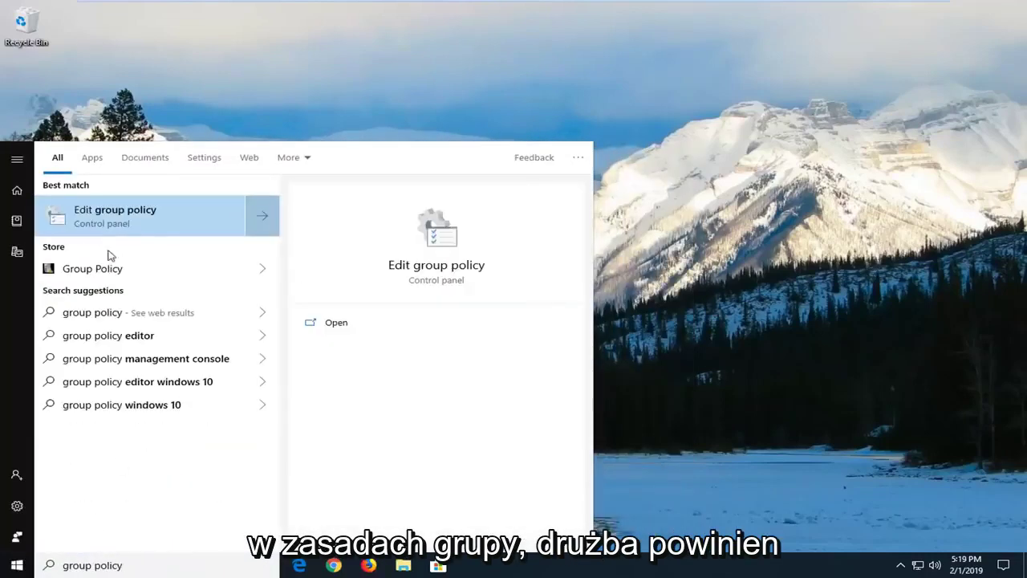
pyautogui.click(102, 217)
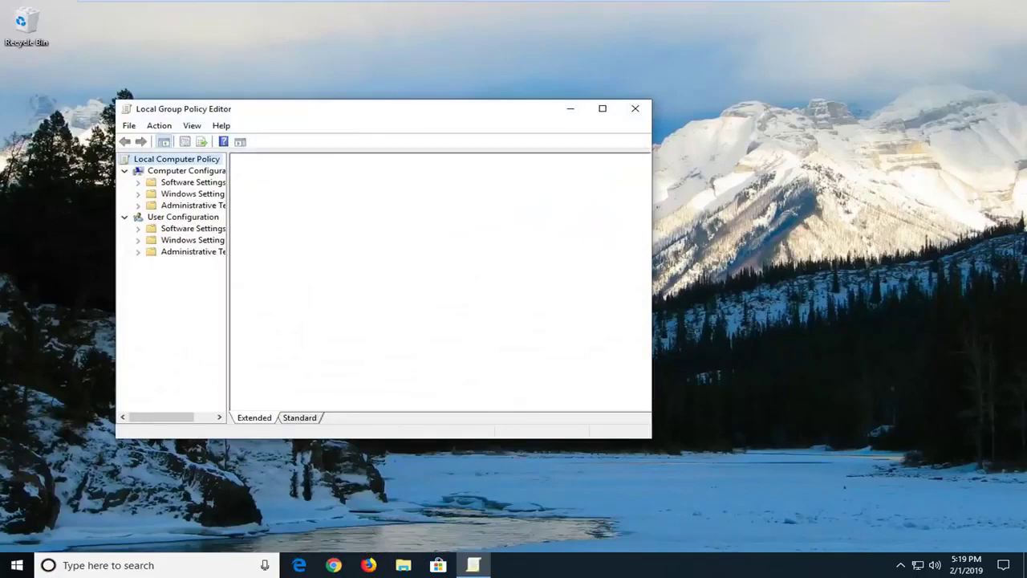
pyautogui.moveTo(348, 117); pyautogui.dragTo(440, 69)
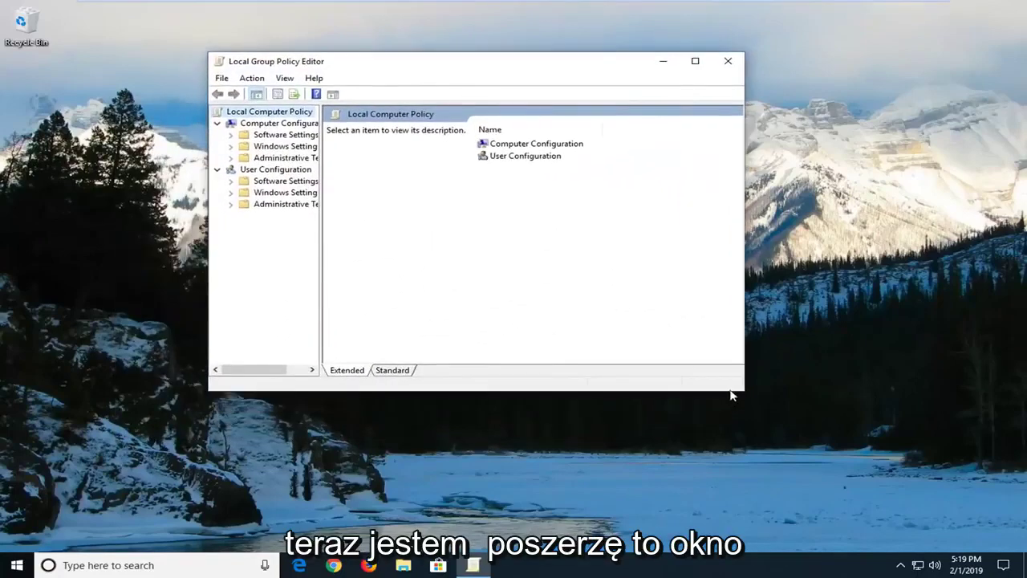
pyautogui.moveTo(743, 391); pyautogui.dragTo(888, 454)
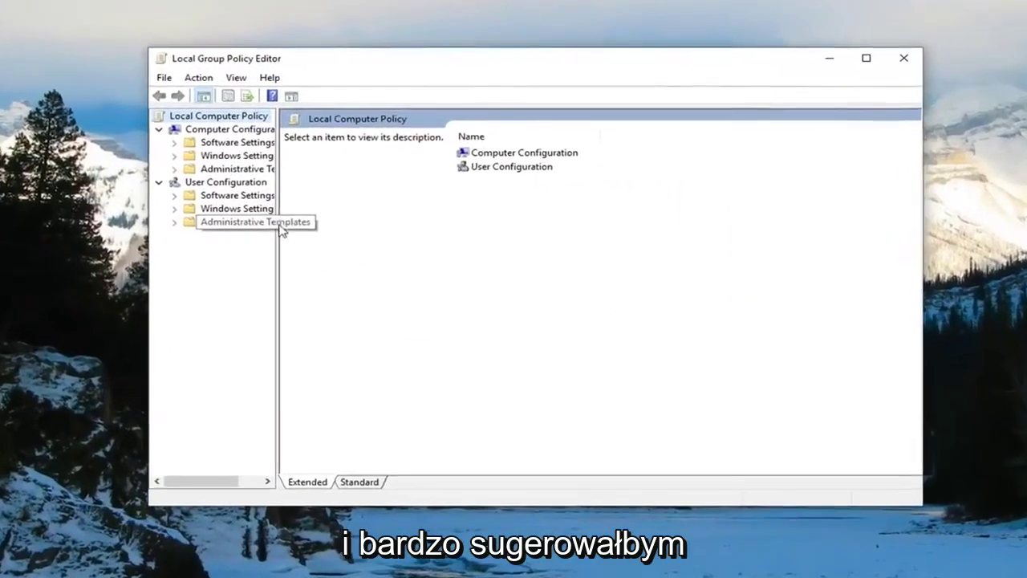
pyautogui.moveTo(264, 241); pyautogui.dragTo(416, 250)
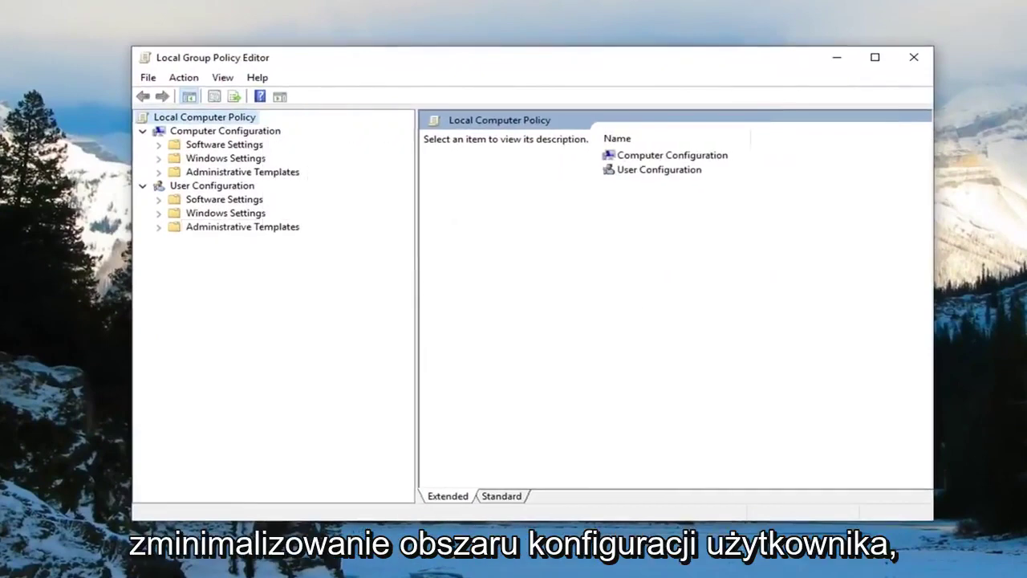
# Step: Collapse the User Configuration branch in the policy tree
pyautogui.click(197, 187)
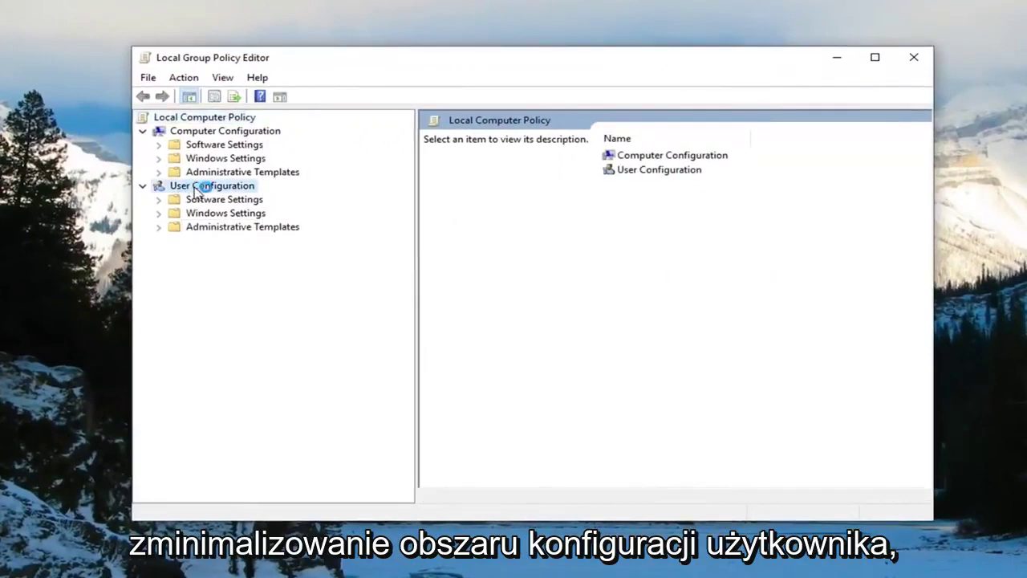
pyautogui.click(142, 186)
pyautogui.click(144, 186)
pyautogui.click(142, 186)
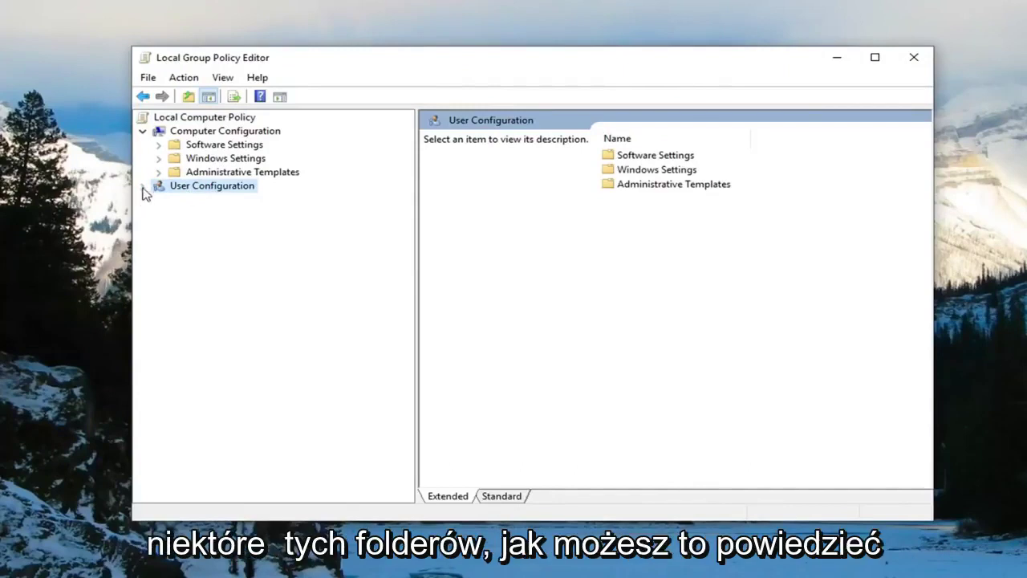
pyautogui.click(143, 186)
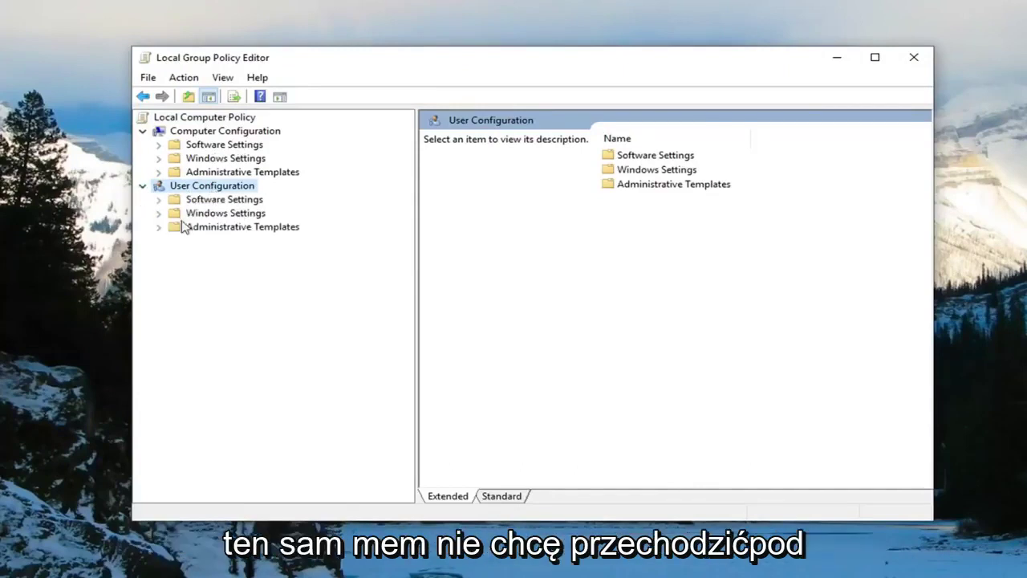
pyautogui.click(142, 186)
# Step: Under Computer Configuration, expand Administrative Templates and its Windows Components folder
pyautogui.click(218, 132)
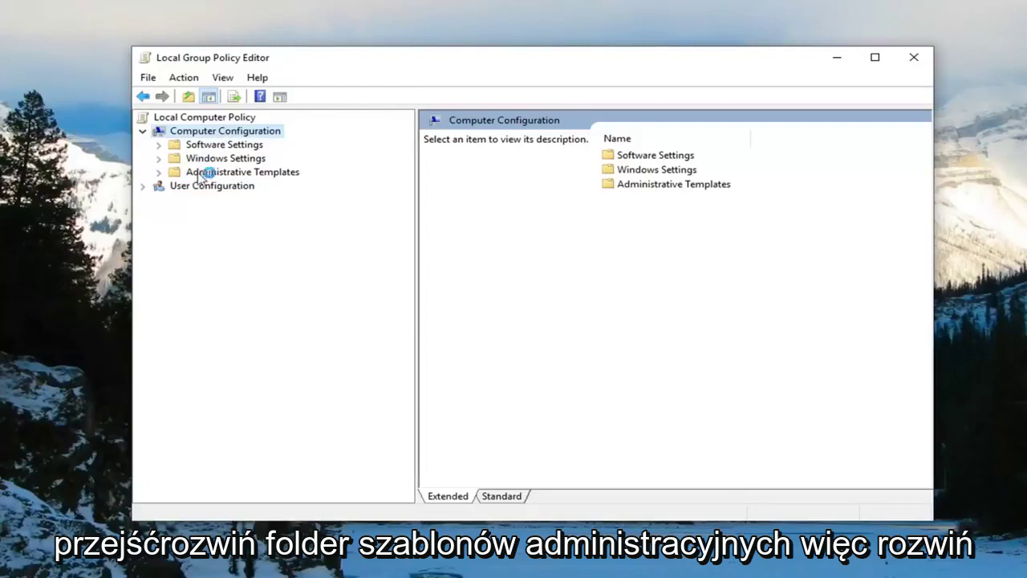
pyautogui.doubleClick(170, 174)
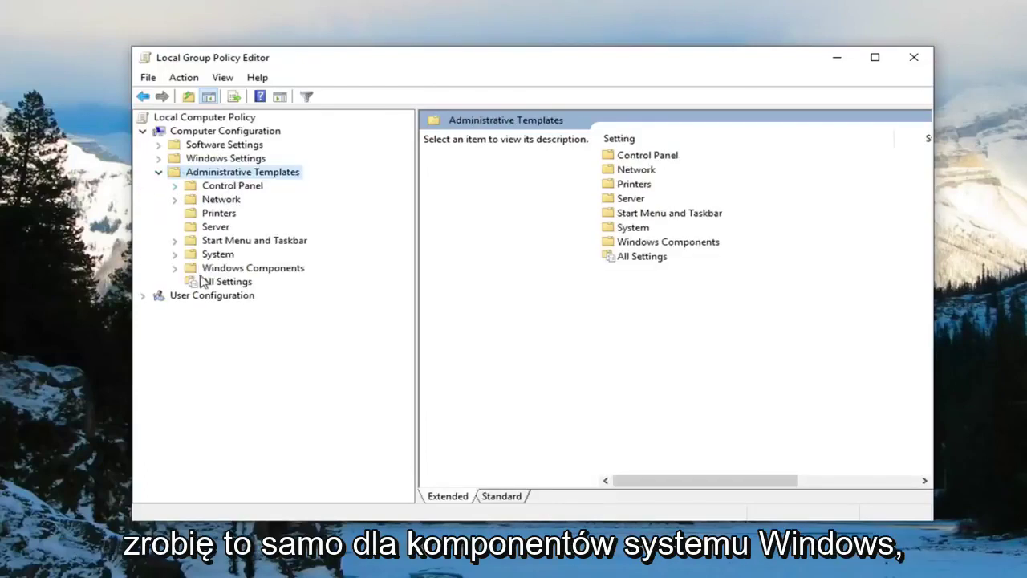
pyautogui.click(177, 269)
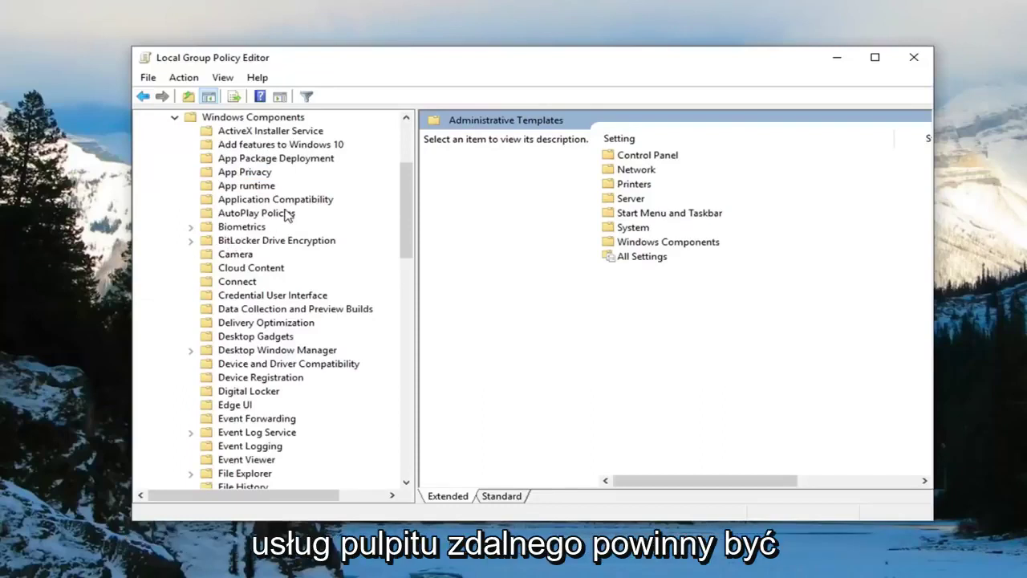
# Step: Expand Remote Desktop Services and Remote Desktop Session Host, and open the Security folder
pyautogui.scroll(-12, 289, 215)
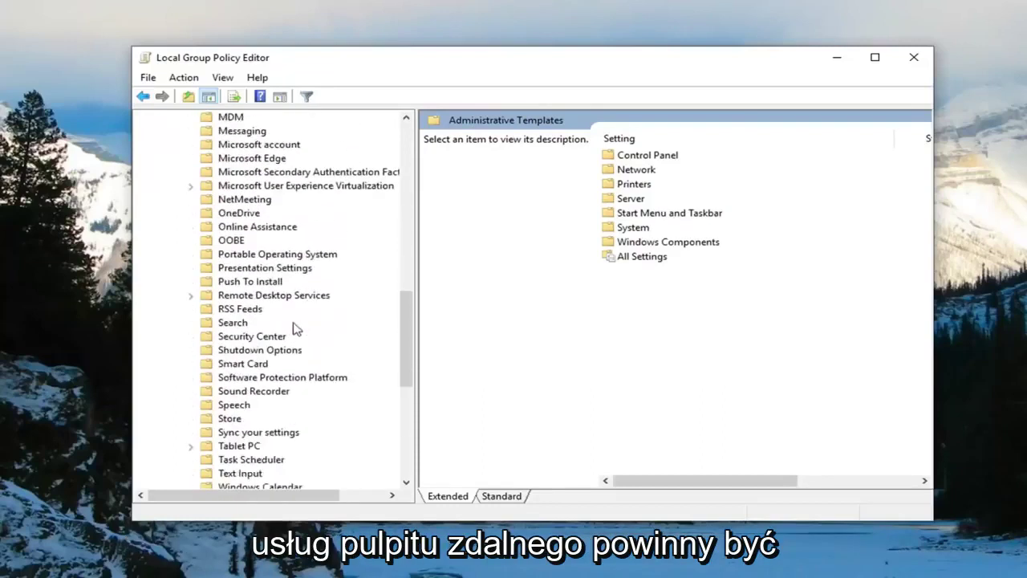
pyautogui.click(250, 299)
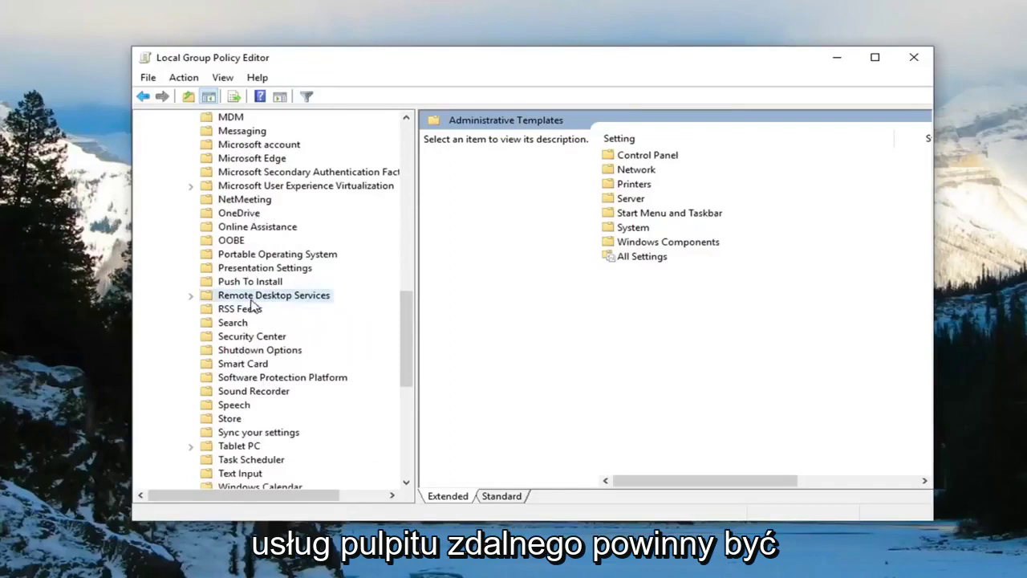
pyautogui.click(192, 297)
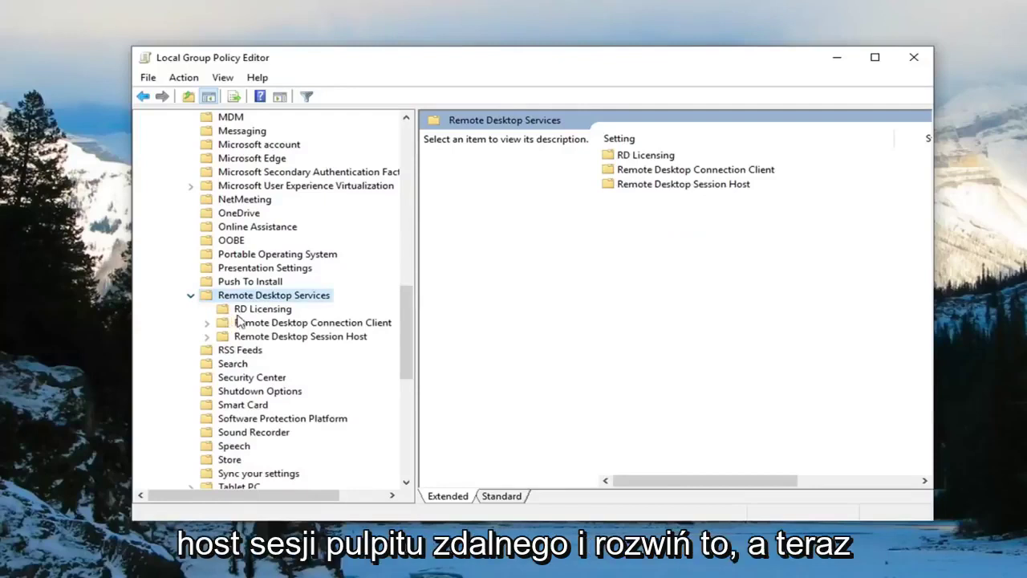
pyautogui.click(260, 336)
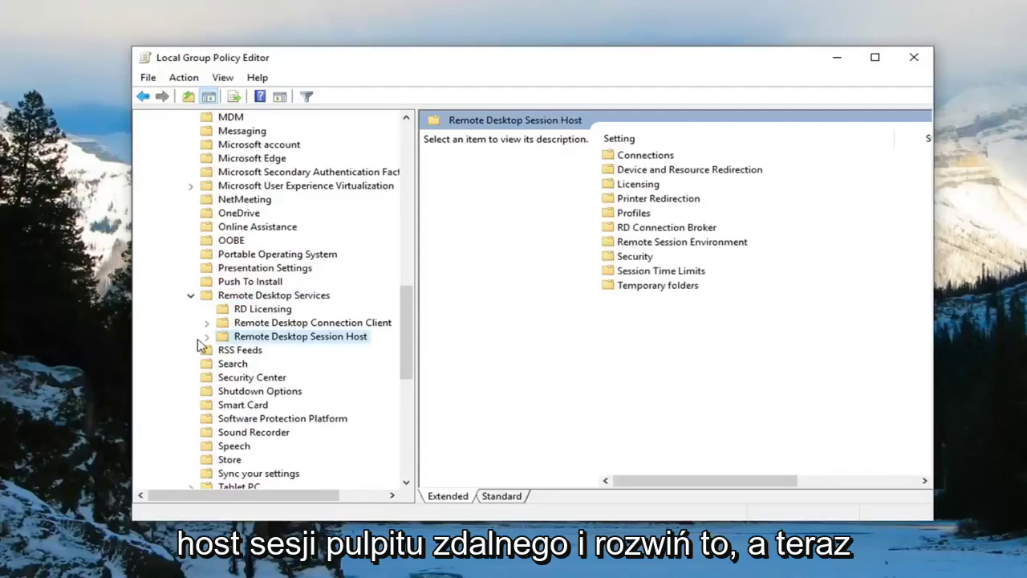
pyautogui.click(207, 337)
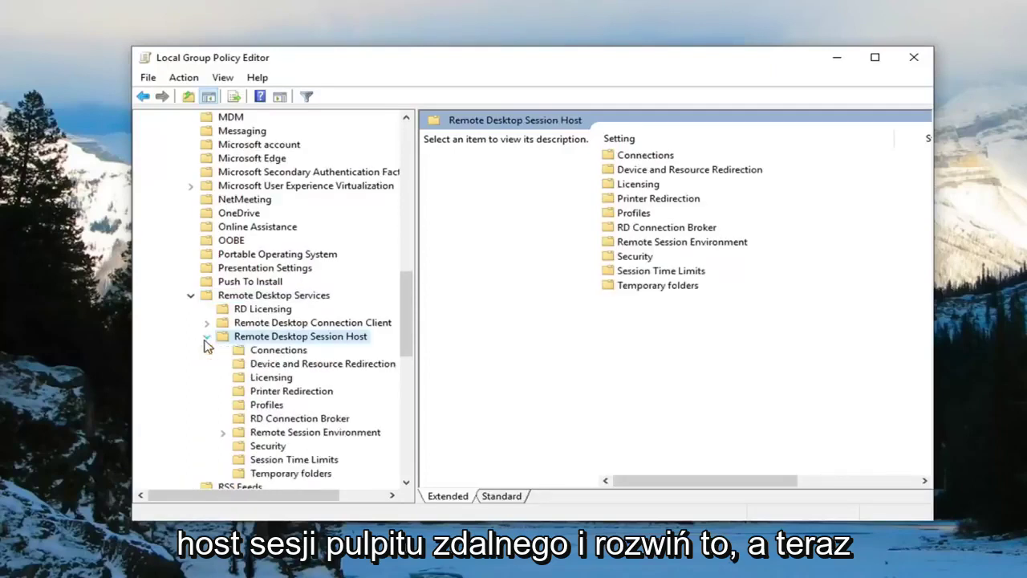
pyautogui.click(262, 448)
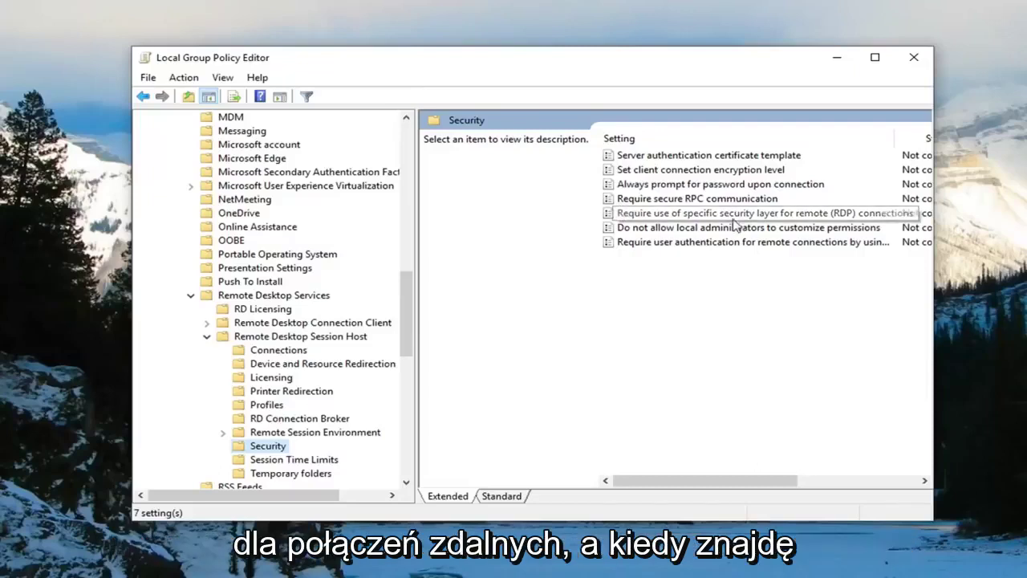
# Step: Open the policy setting "Require use of specific security layer for remote (RDP) connections" for editing and bring its window fully into view
pyautogui.click(626, 213)
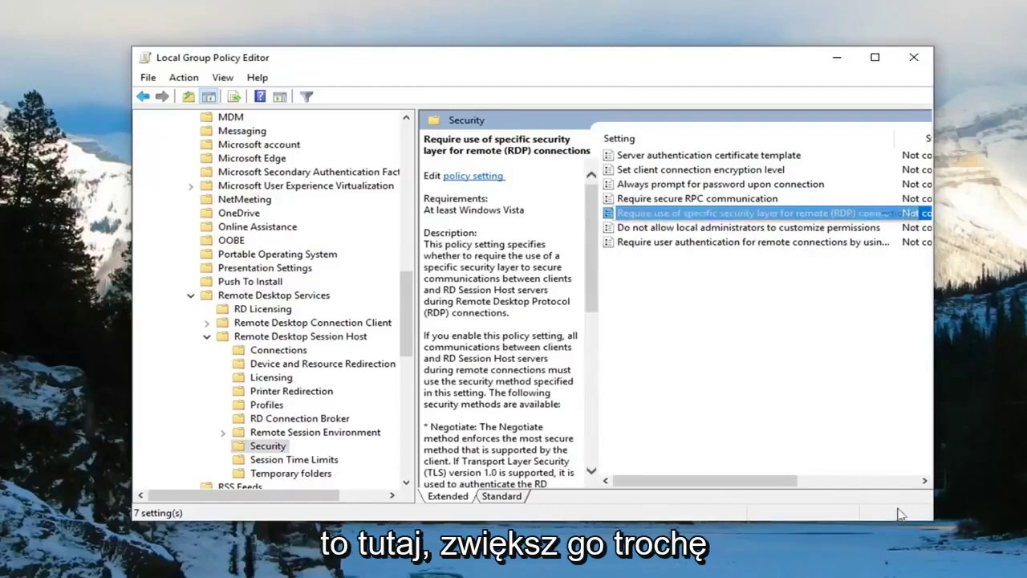
pyautogui.moveTo(933, 521); pyautogui.dragTo(1023, 566)
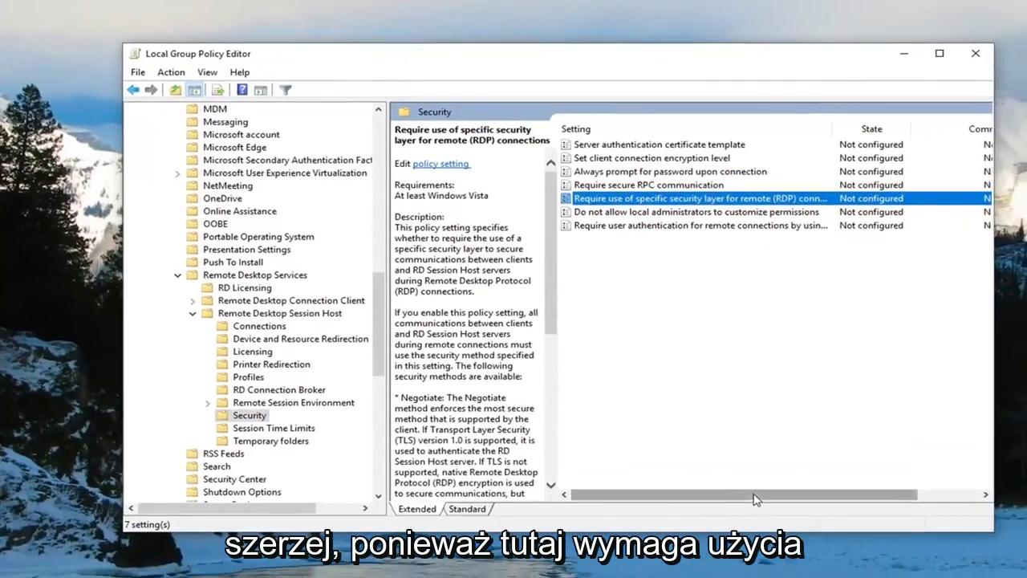
pyautogui.moveTo(752, 494); pyautogui.dragTo(773, 493)
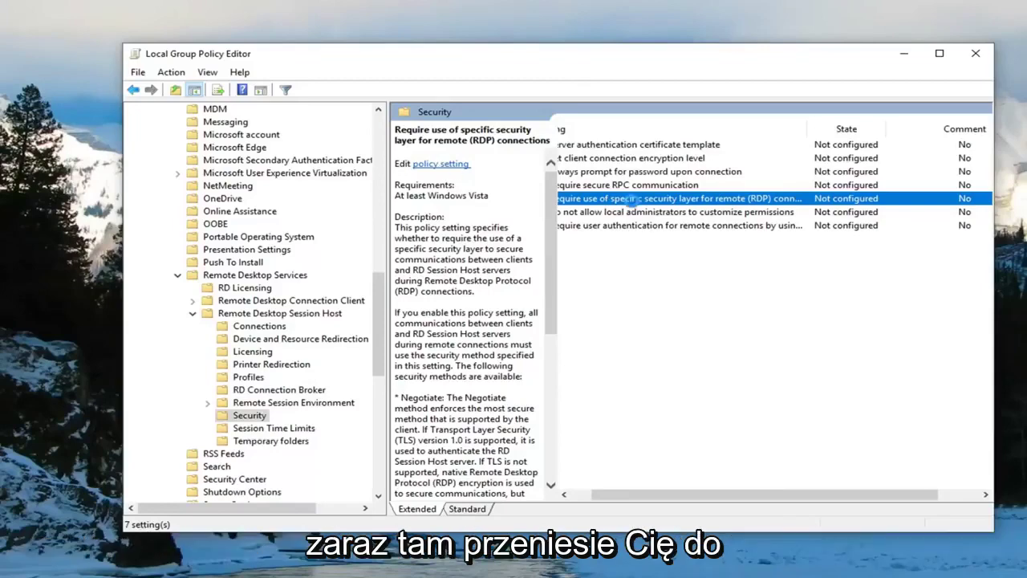
pyautogui.doubleClick(630, 199)
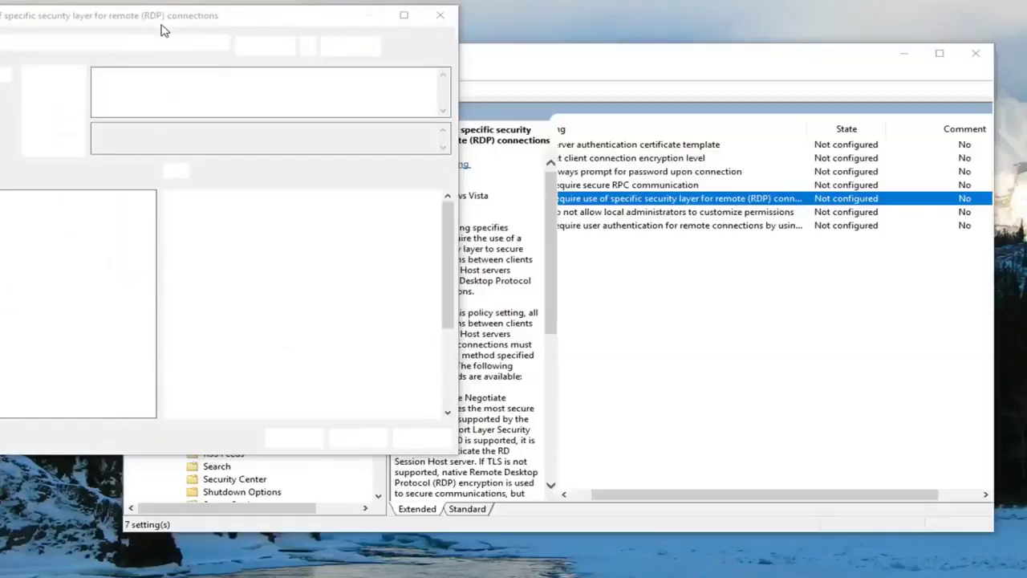
pyautogui.moveTo(163, 30); pyautogui.dragTo(481, 73)
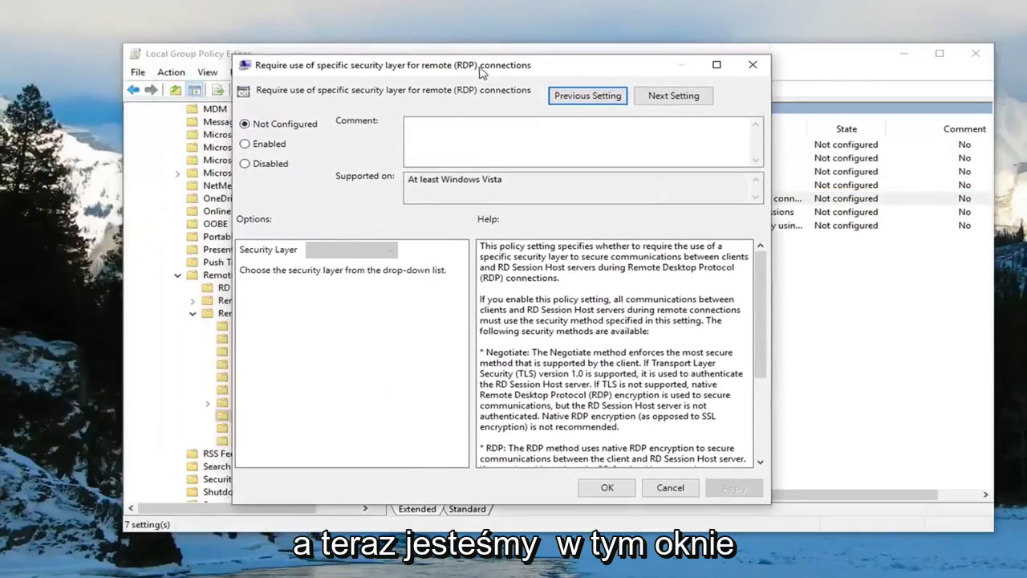
# Step: Enable the RDP security layer policy with Security Layer set to RDP, apply it and close the policy setting
pyautogui.click(258, 149)
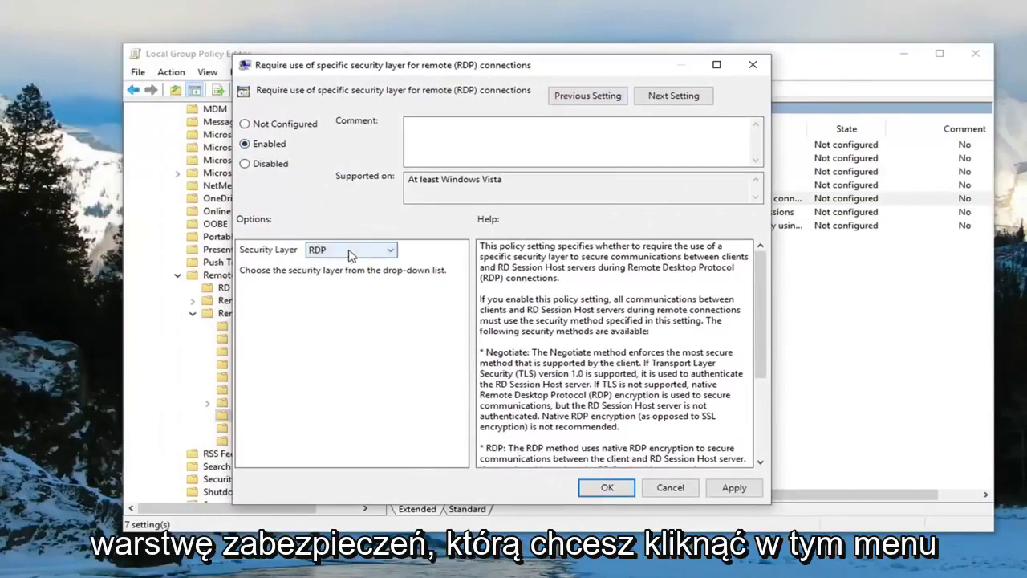
pyautogui.click(350, 252)
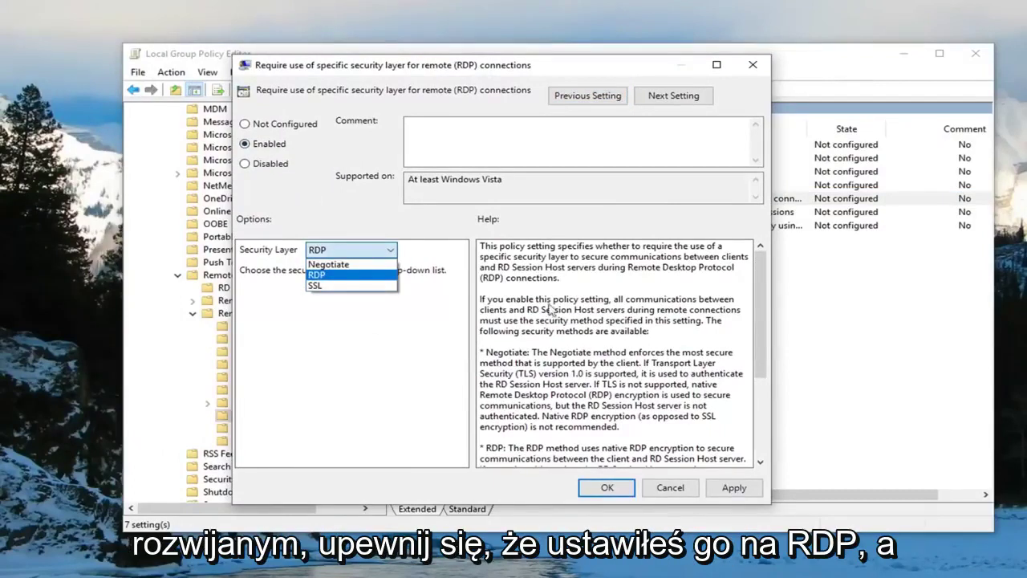
pyautogui.click(315, 275)
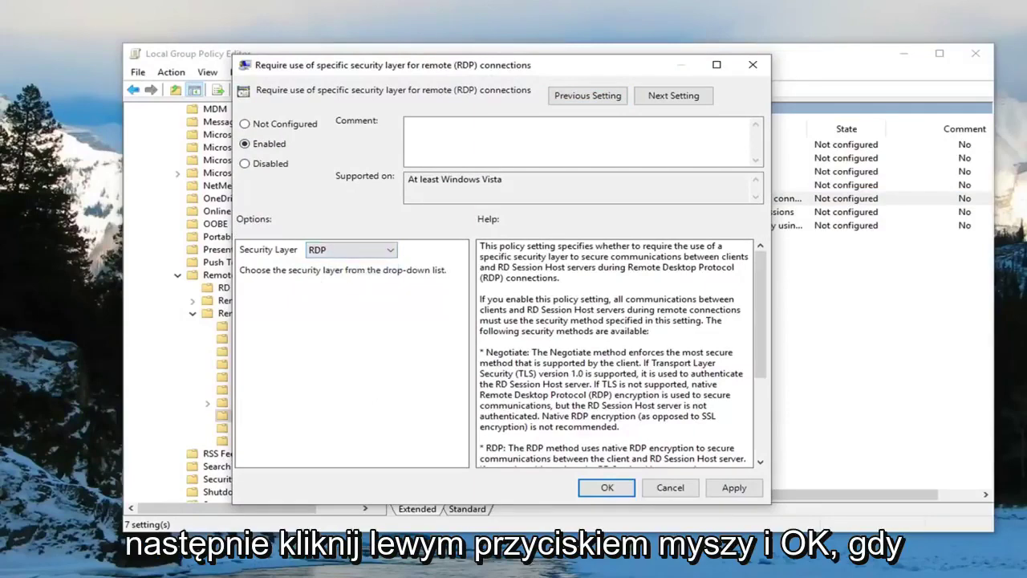
pyautogui.click(732, 488)
pyautogui.click(611, 489)
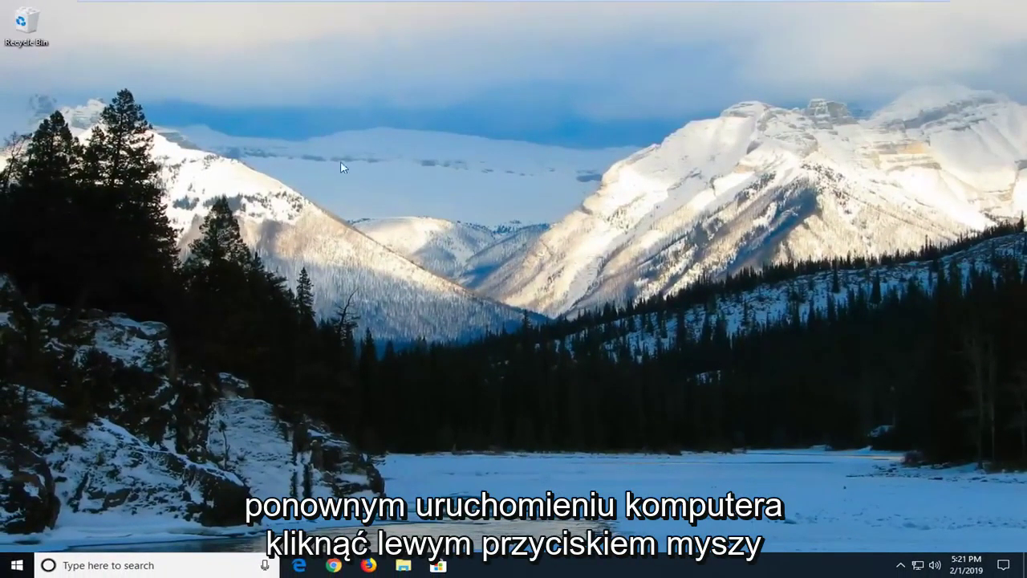
# Step: Search Windows for "system" and open the System page of Control Panel
pyautogui.click(17, 565)
pyautogui.write('s')
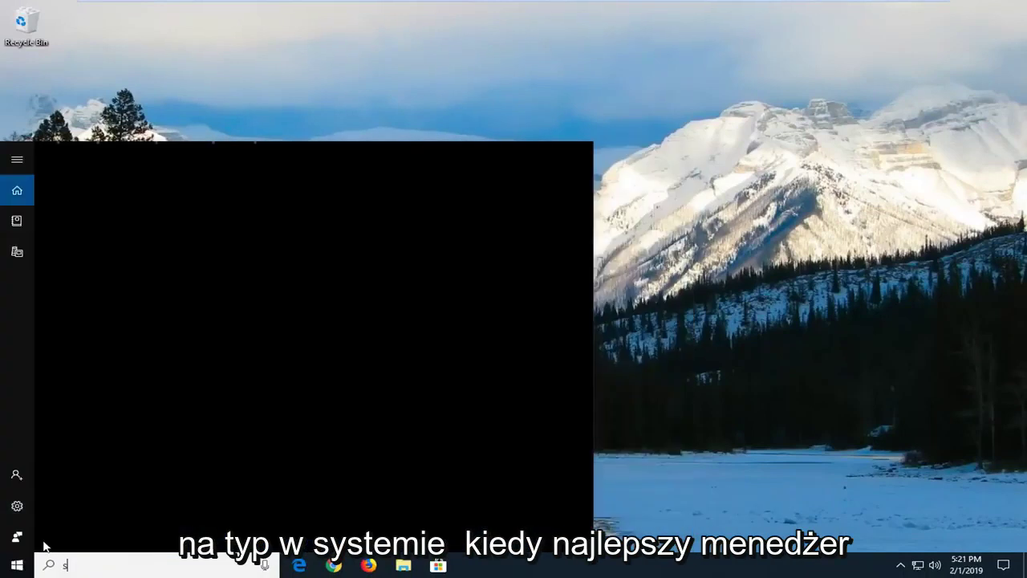
pyautogui.write('ystem')
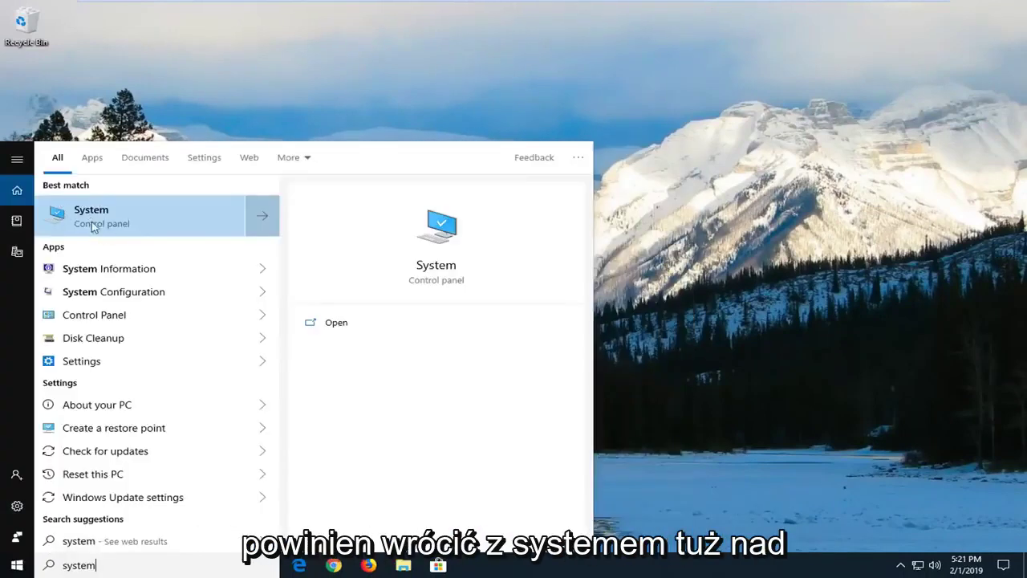
pyautogui.click(147, 231)
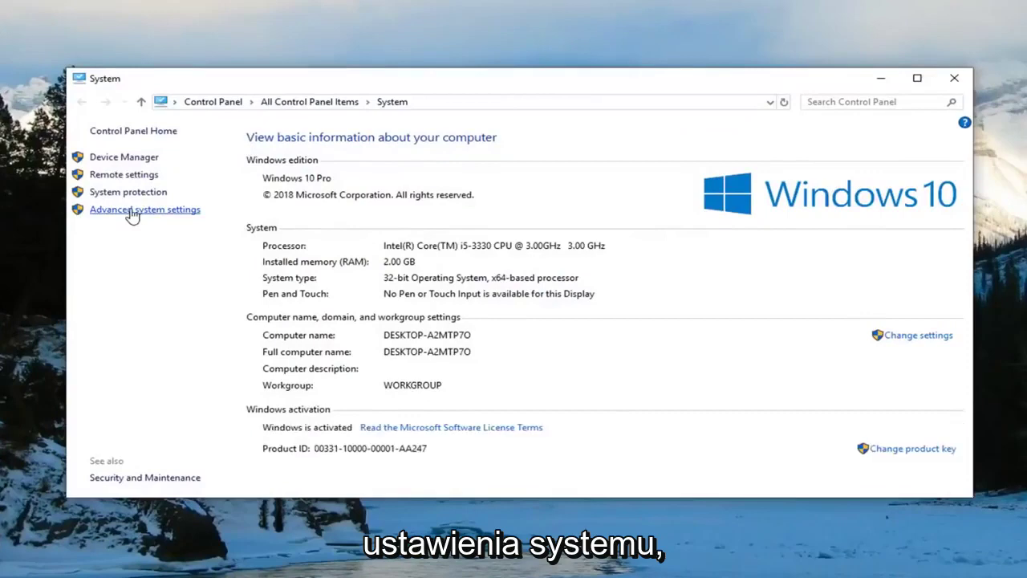
# Step: Open the advanced system settings, bring the System Properties dialog fully into view and show its Remote options
pyautogui.click(133, 212)
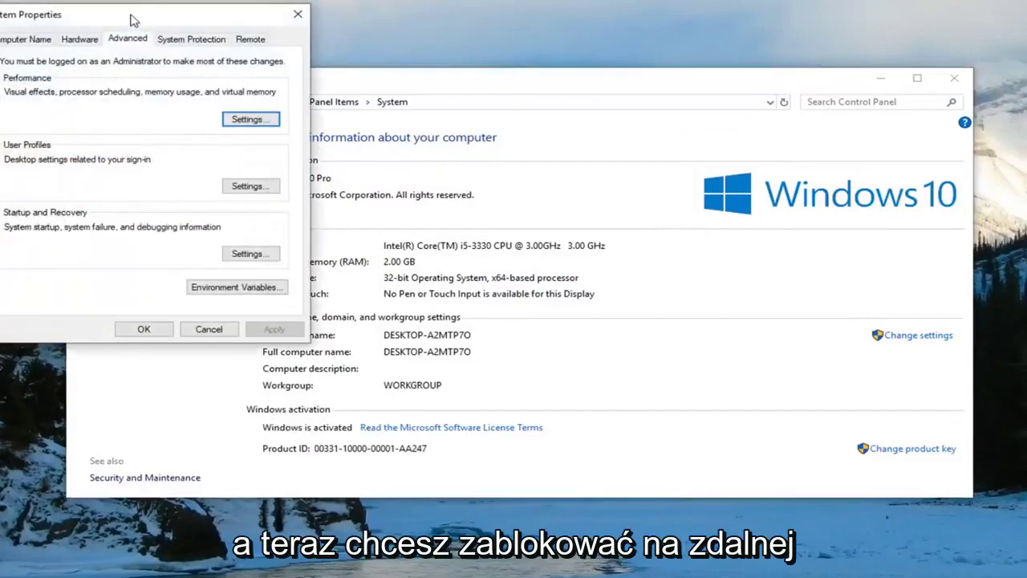
pyautogui.moveTo(133, 18); pyautogui.dragTo(488, 106)
pyautogui.click(596, 127)
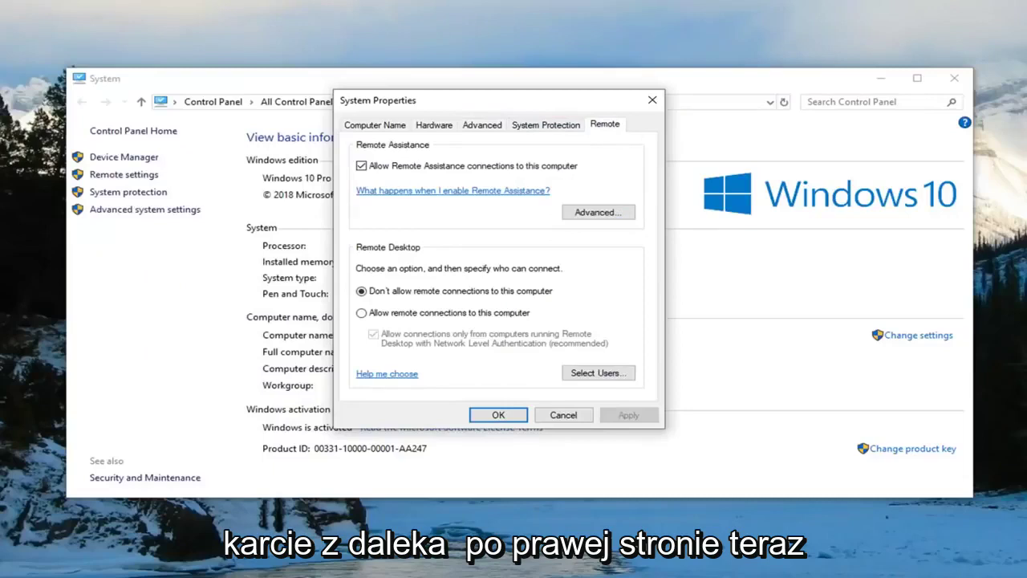
# Step: Allow remote connections to this computer without requiring Network Level Authentication, then apply the change and close System Properties
pyautogui.click(363, 314)
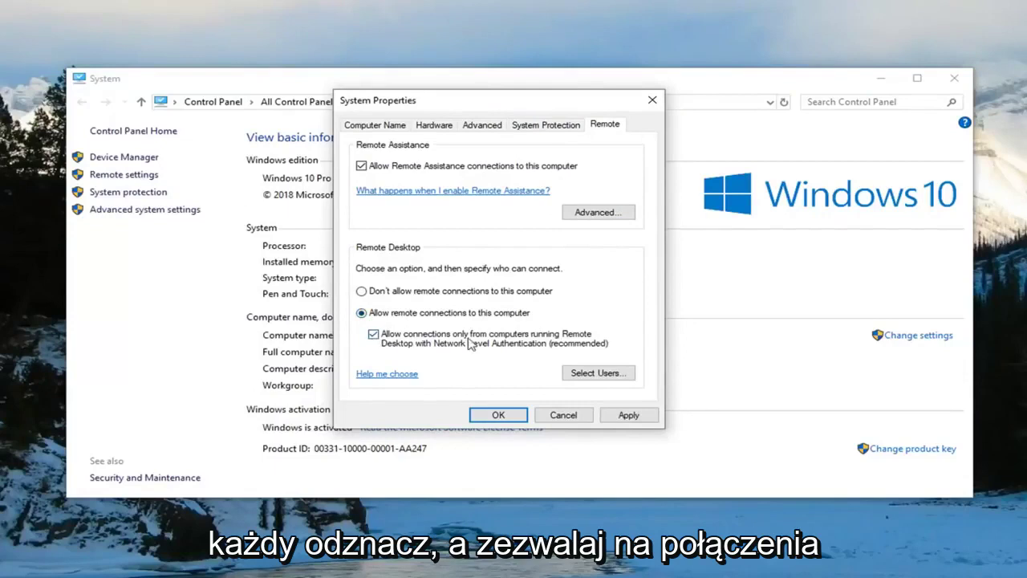
pyautogui.click(414, 340)
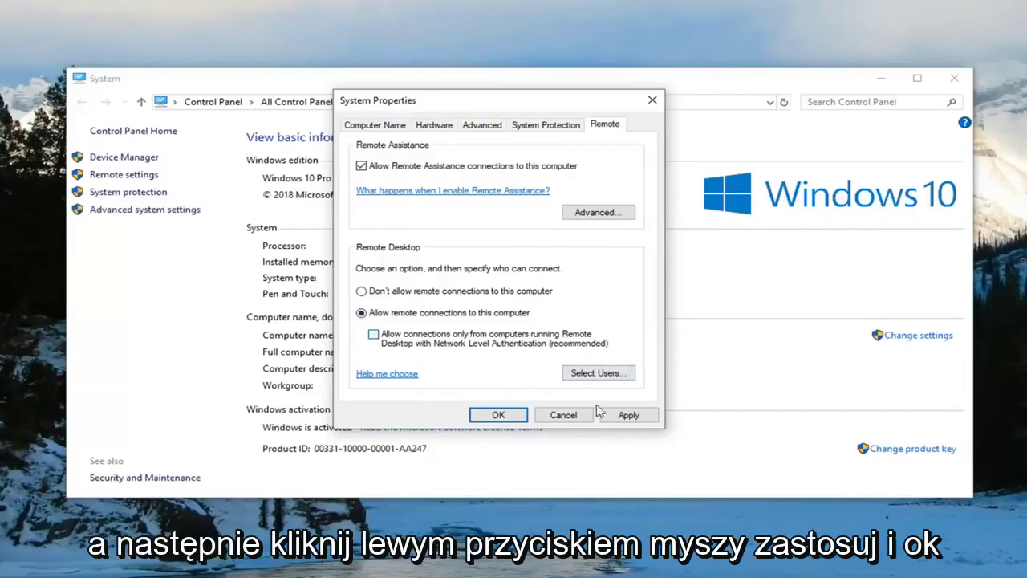
pyautogui.click(627, 415)
pyautogui.click(501, 417)
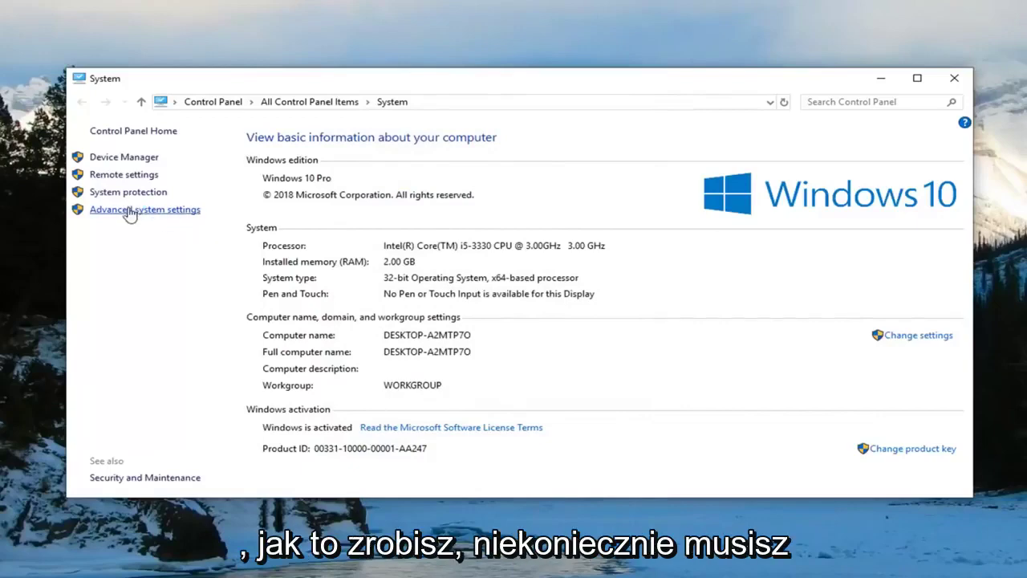
# Step: Reopen the Remote options in System Properties, allow only connections with Network Level Authentication again, and apply and close the dialog
pyautogui.click(130, 211)
pyautogui.moveTo(184, 50); pyautogui.dragTo(545, 121)
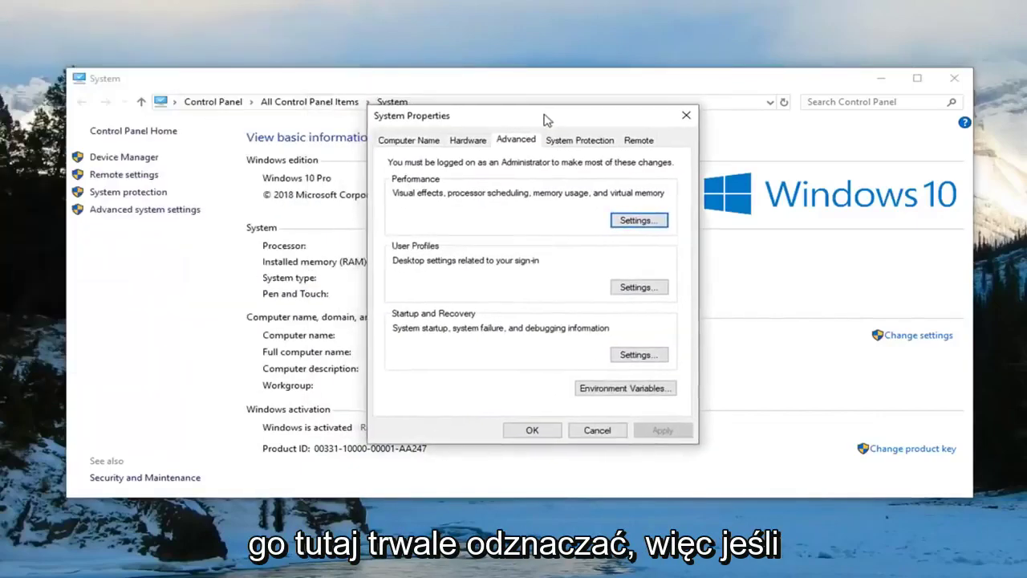
pyautogui.click(638, 139)
pyautogui.click(407, 350)
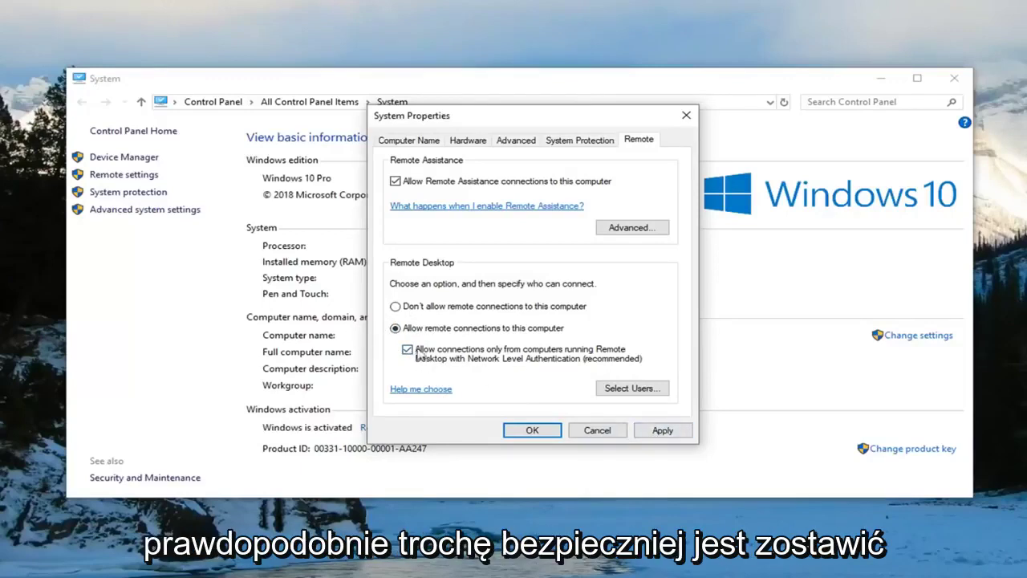
pyautogui.click(652, 430)
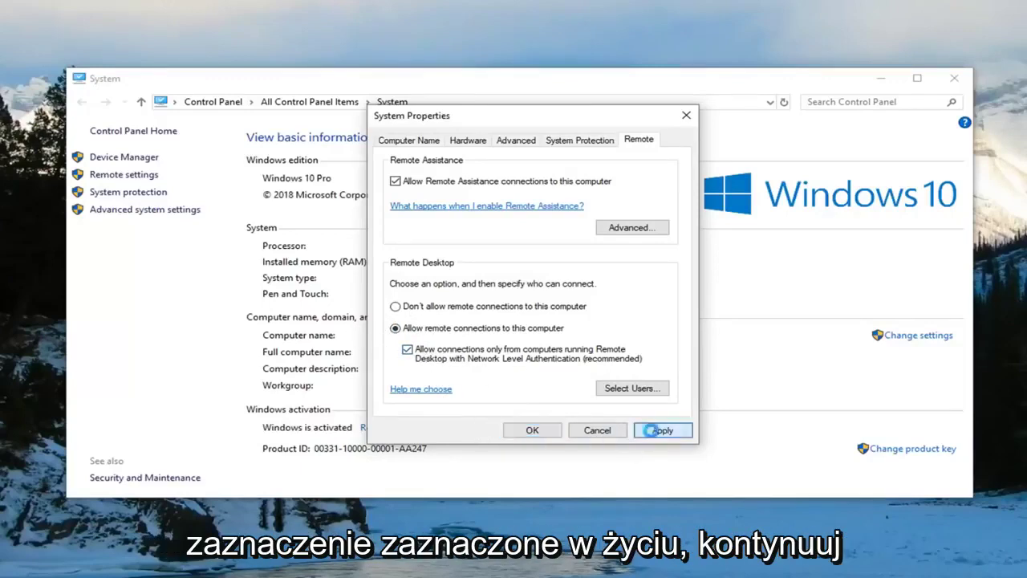
pyautogui.click(534, 429)
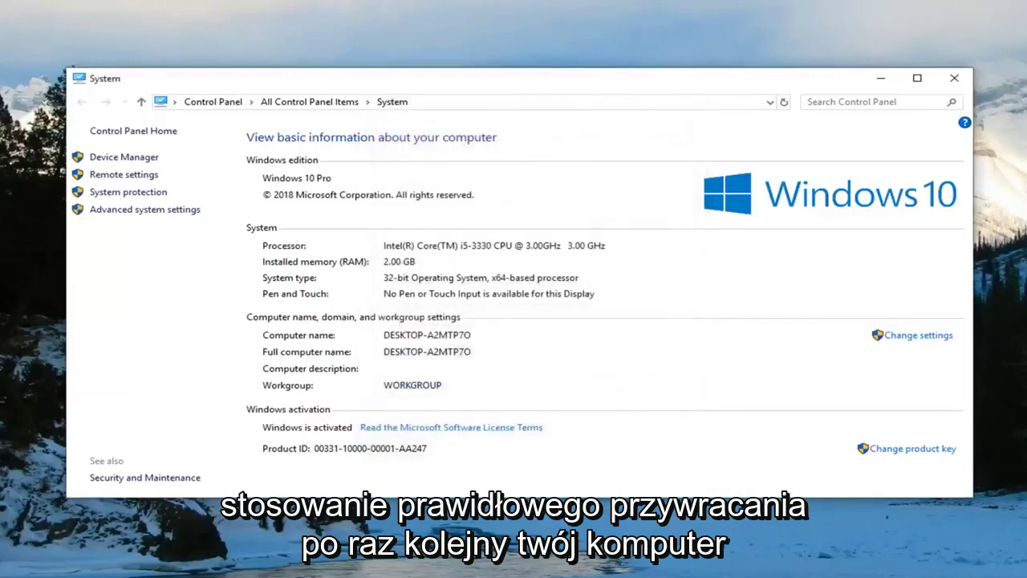